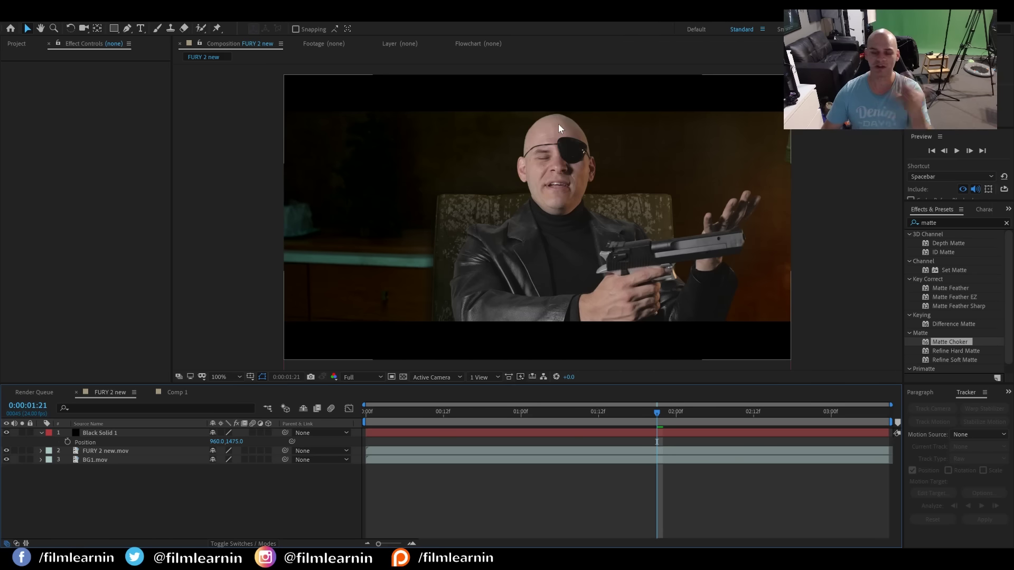
- Toggle the visibility of the Black Solid 1 layer to compare the shot with and without the lower letterbox bar
click(97, 434)
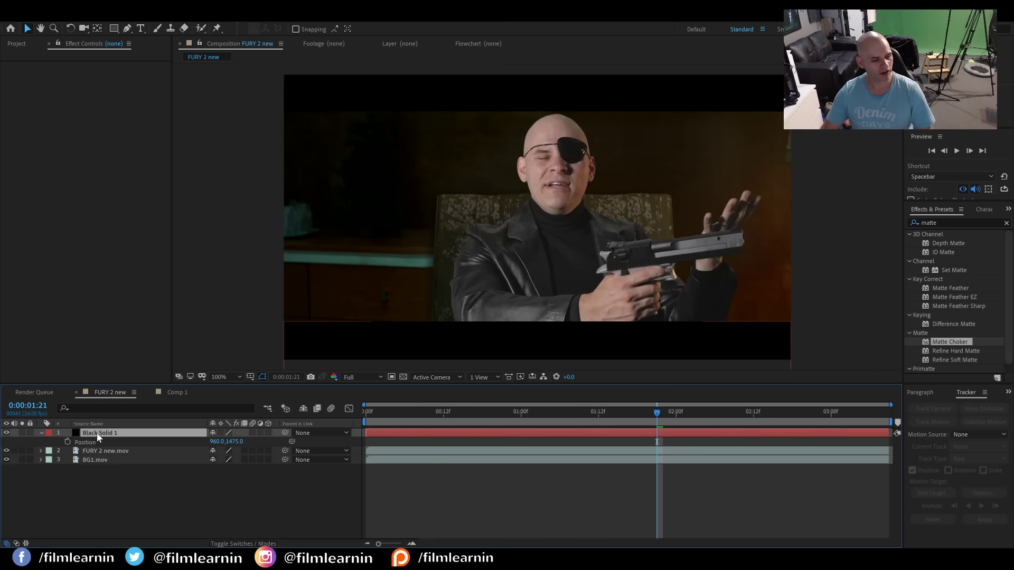
click(7, 433)
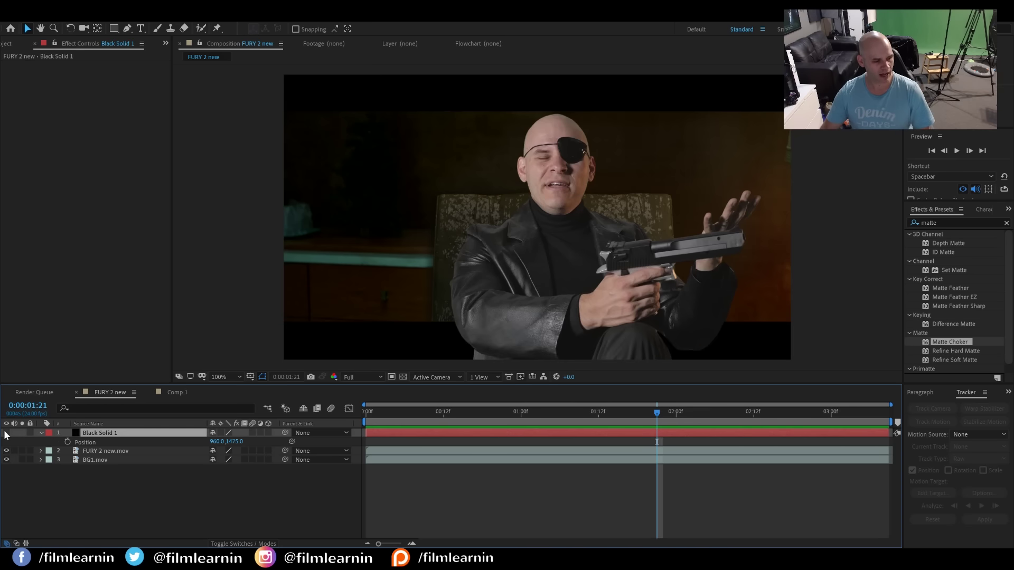
click(6, 433)
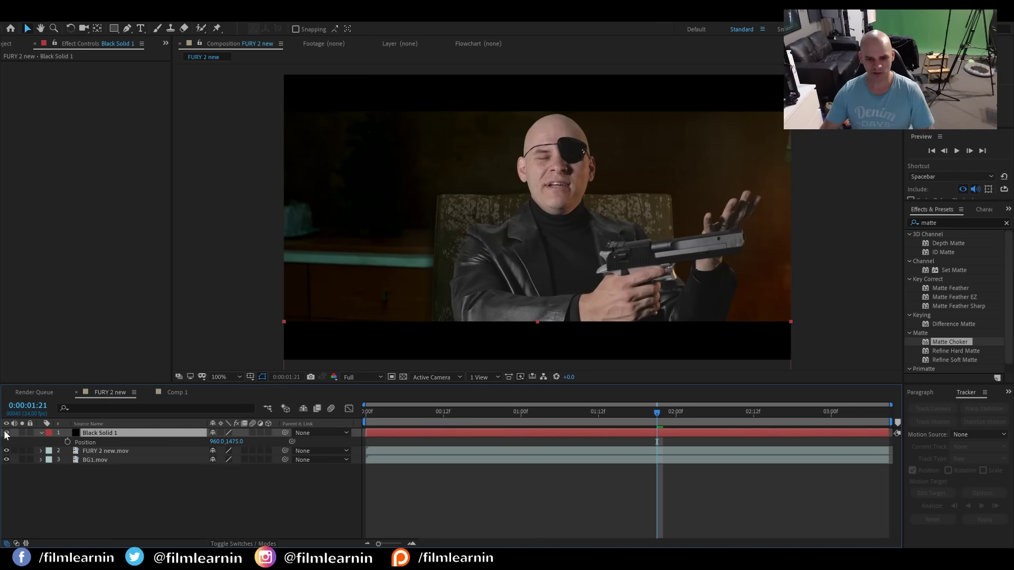
click(7, 432)
click(6, 433)
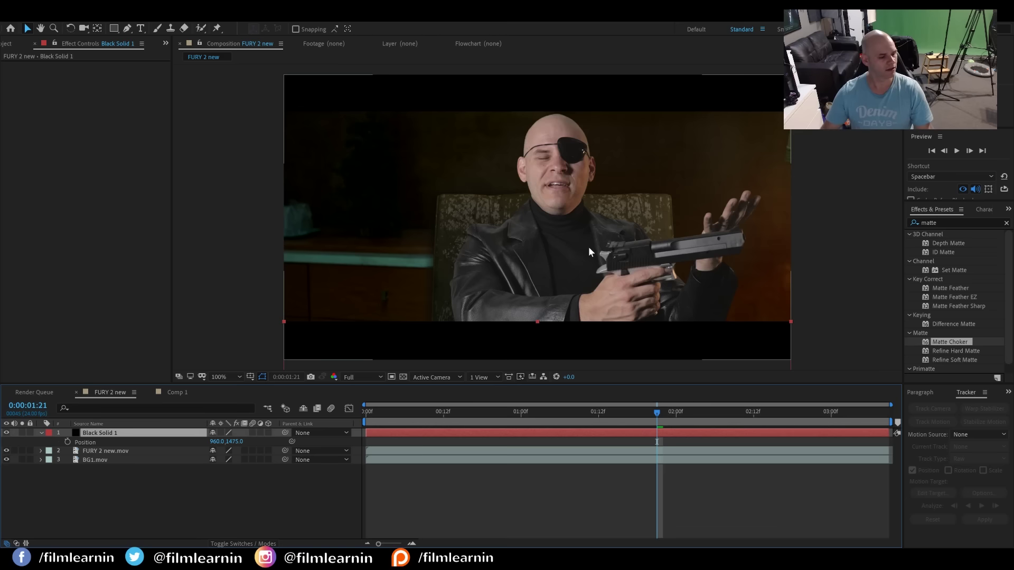
- Grade FURY 2 new.mov in Colorista IV: darken the highlights and tint them orange, warm the midtones toward red-orange, and push the shadows toward blue
click(102, 449)
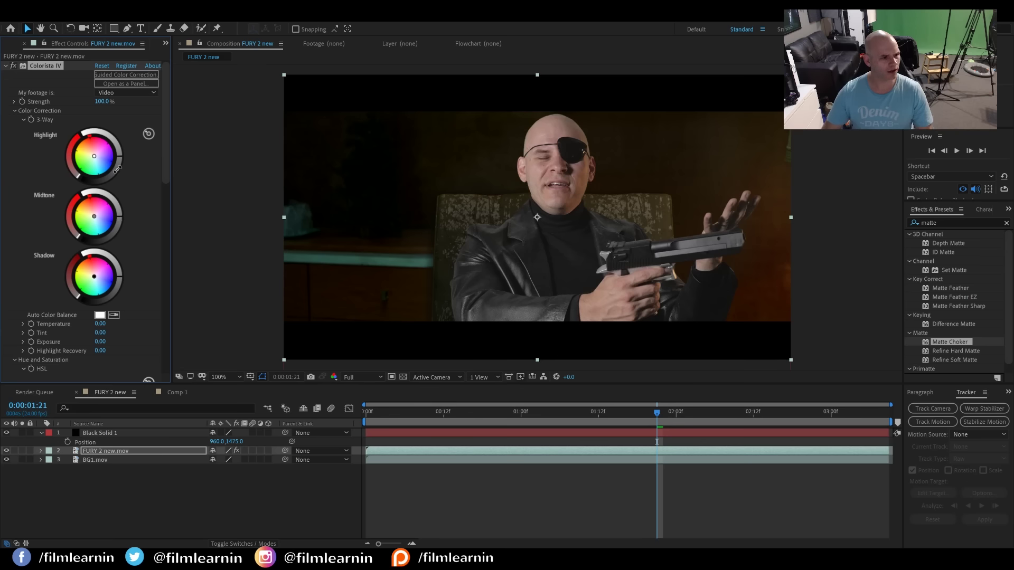
drag(119, 158, 120, 158)
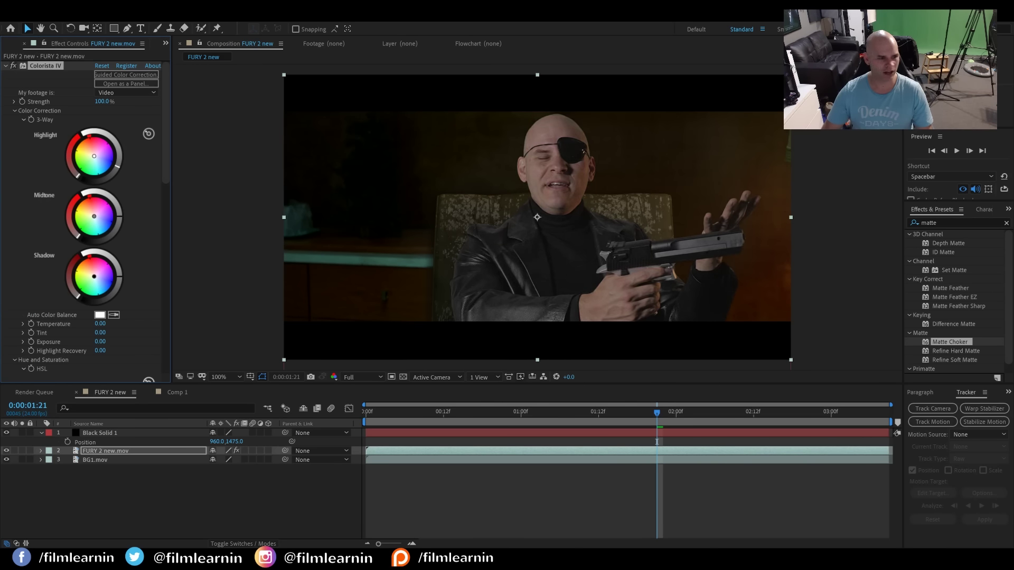
click(90, 152)
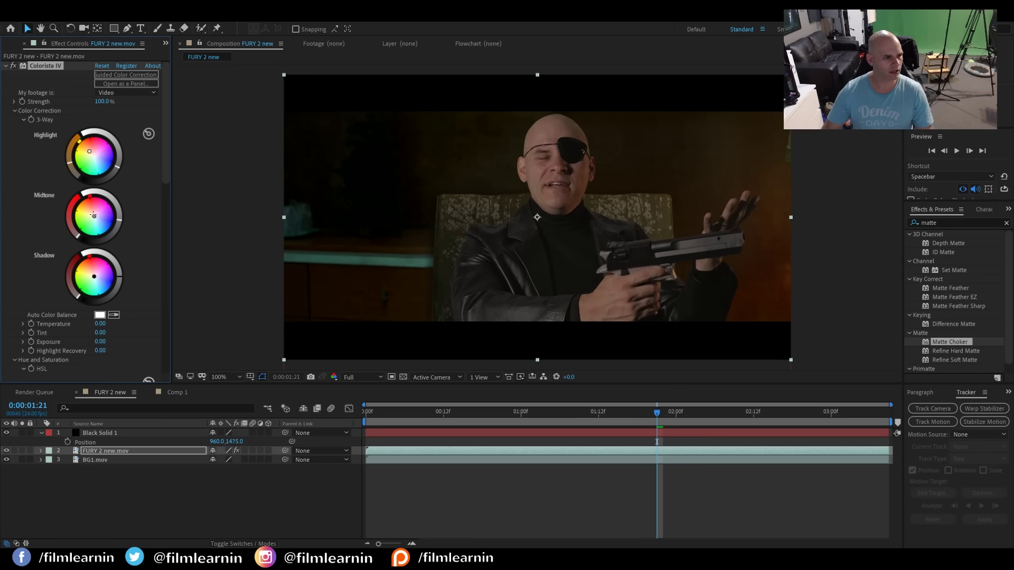
drag(93, 214, 92, 212)
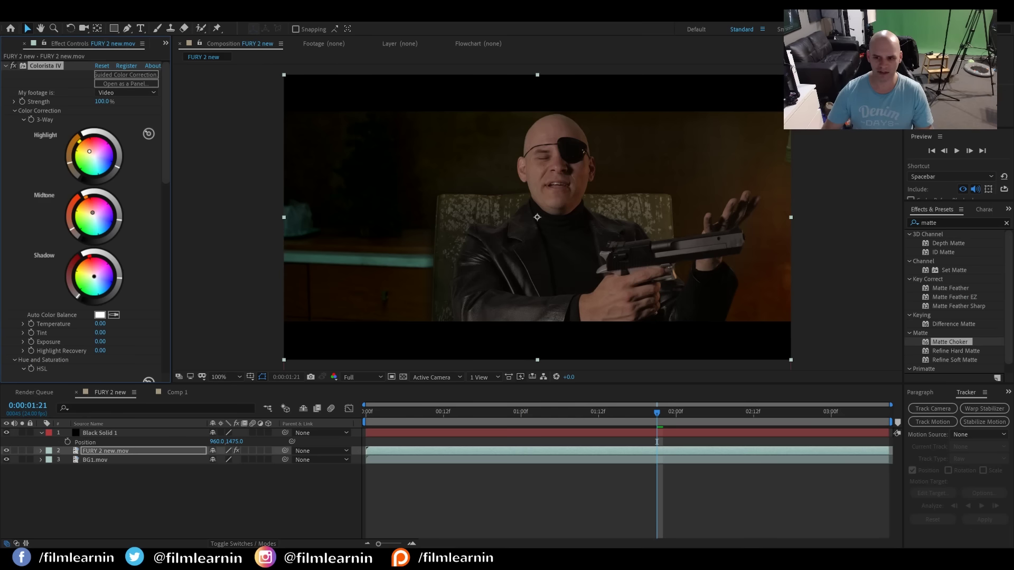
click(98, 283)
click(13, 65)
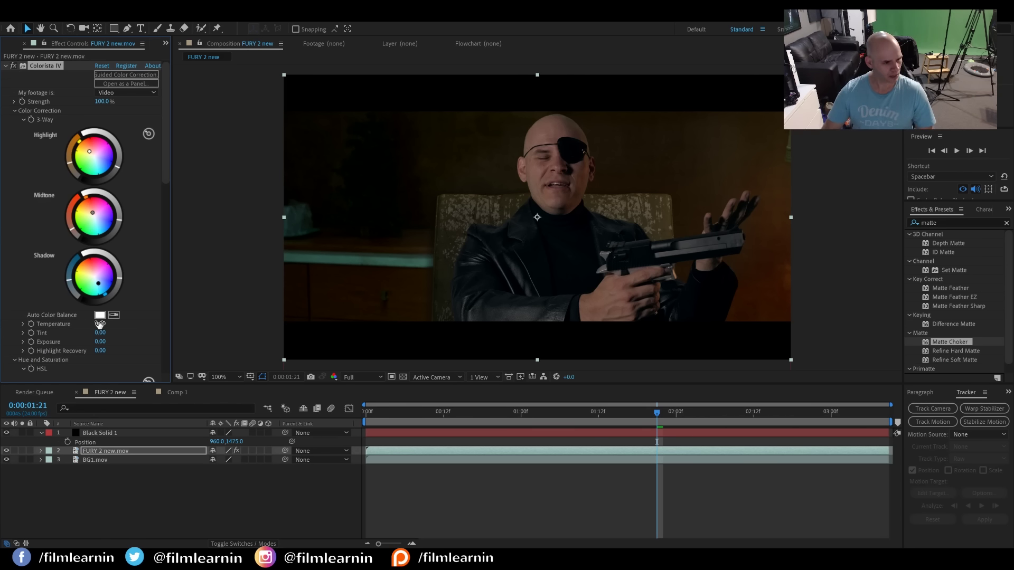
- Set the Colorista IV temperature to -15 and the saturation to -7 on FURY 2 new.mov
drag(98, 323, 89, 321)
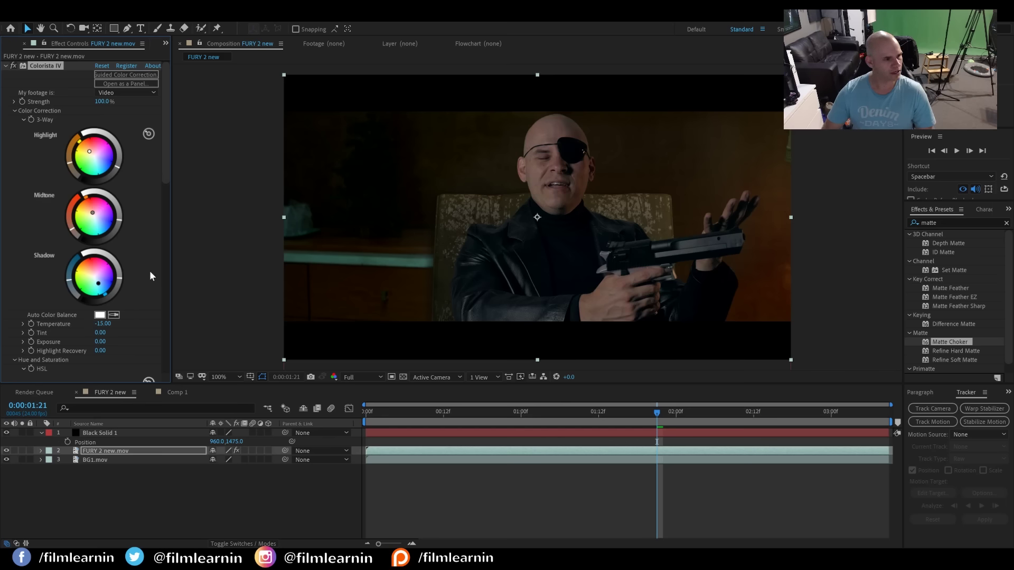
scroll(150, 270, down, 5)
scroll(146, 299, down, 6)
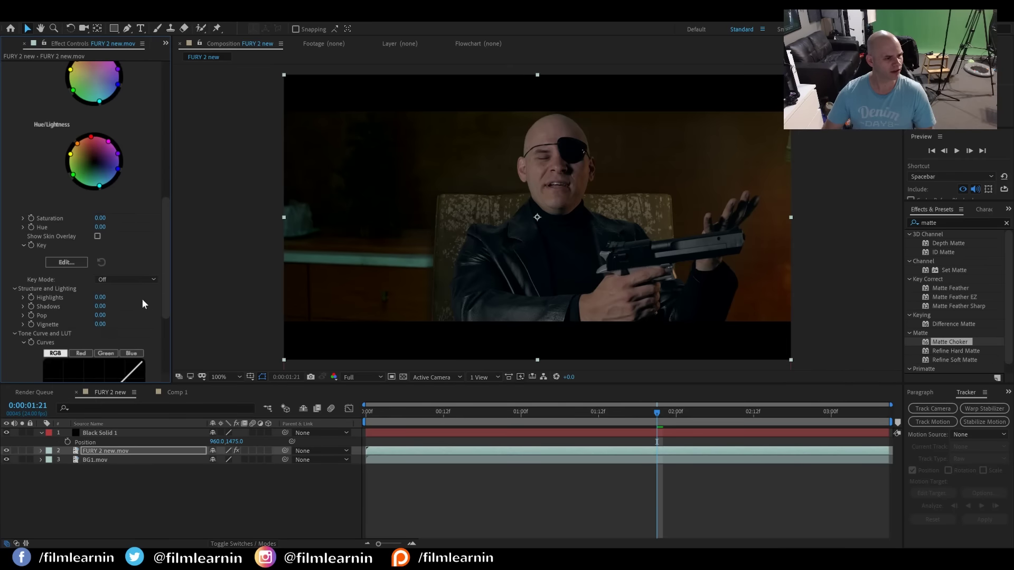
drag(102, 220, 97, 217)
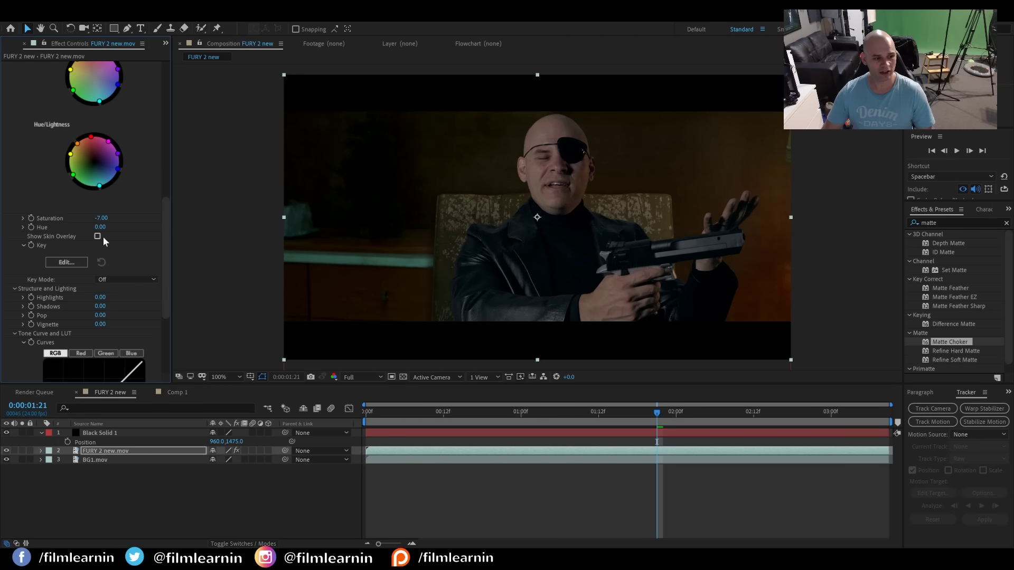
scroll(103, 238, up, 5)
scroll(105, 242, up, 3)
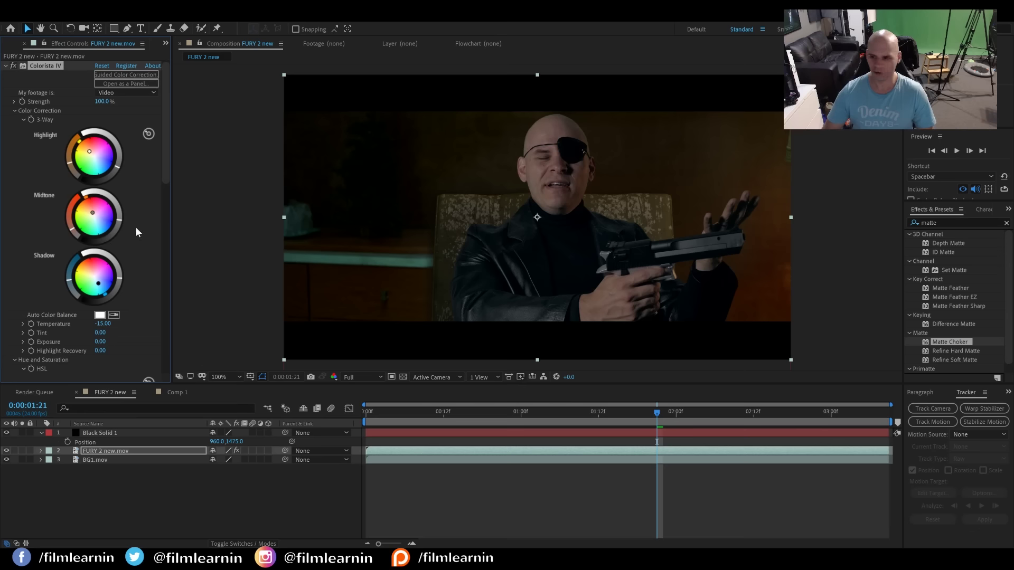
- Duplicate the FURY 2 new.mov layer and delete the Colorista IV effect from the lower copy
click(105, 451)
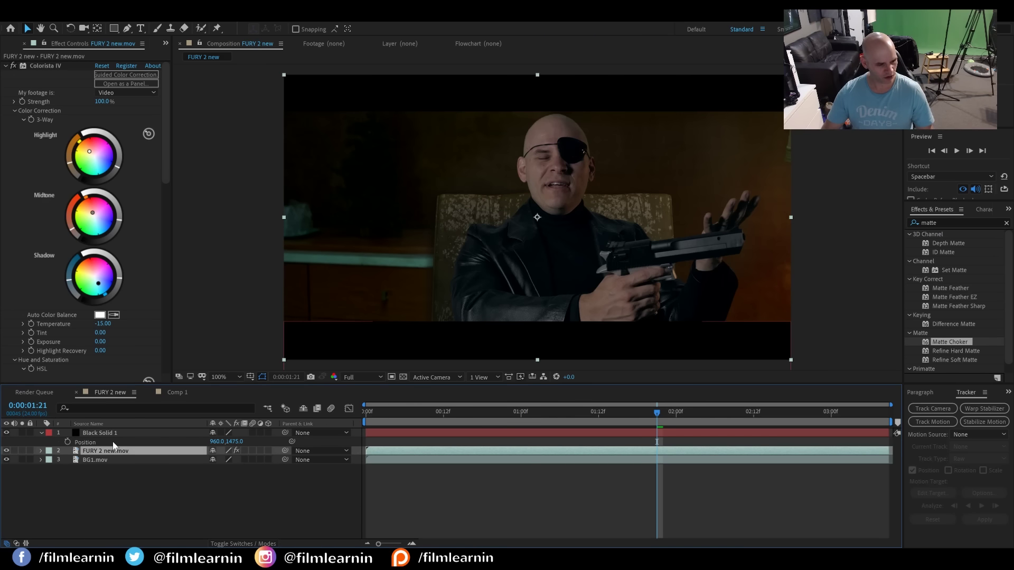
key(ctrl+d)
click(99, 458)
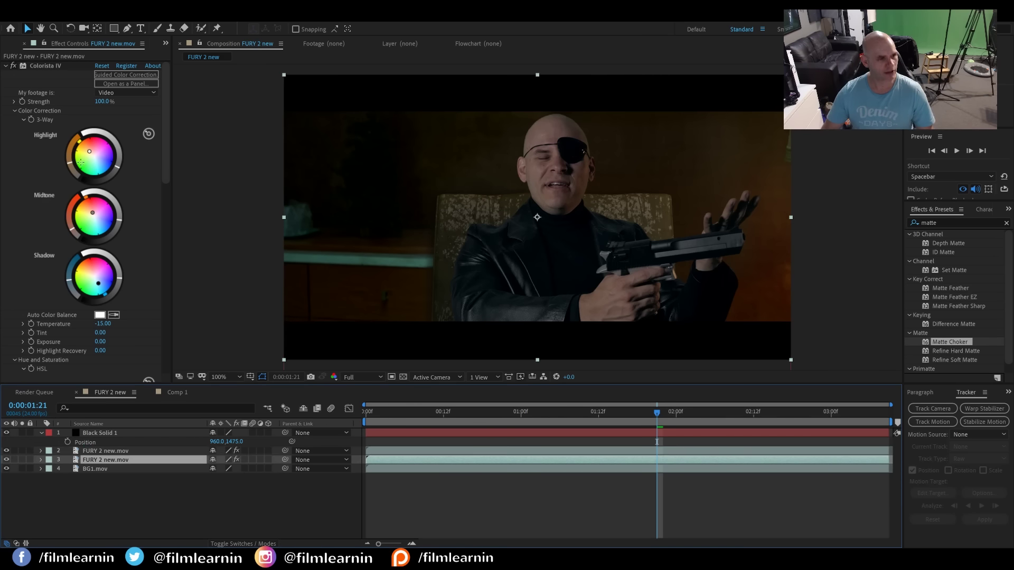
click(43, 66)
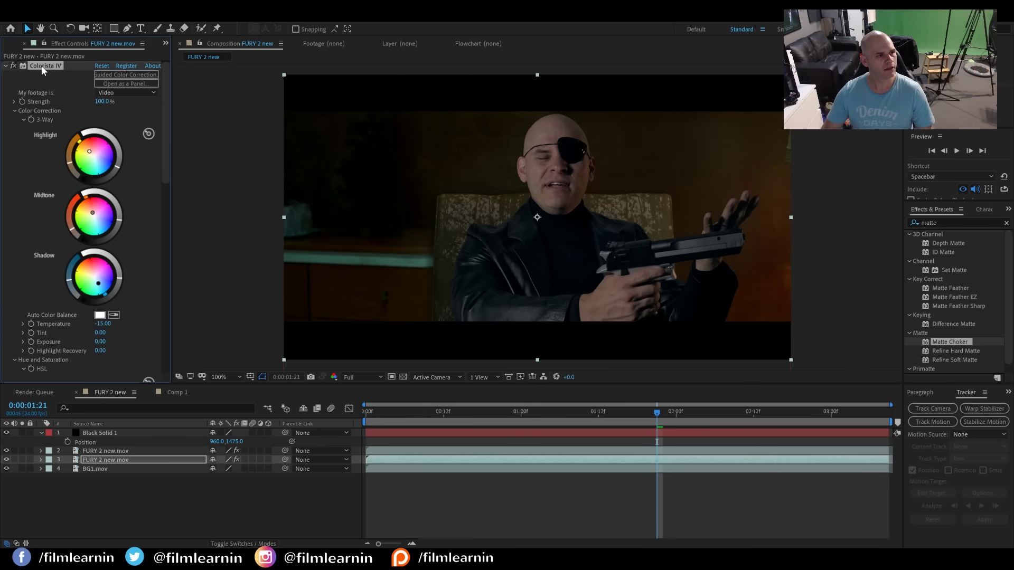
key(Delete)
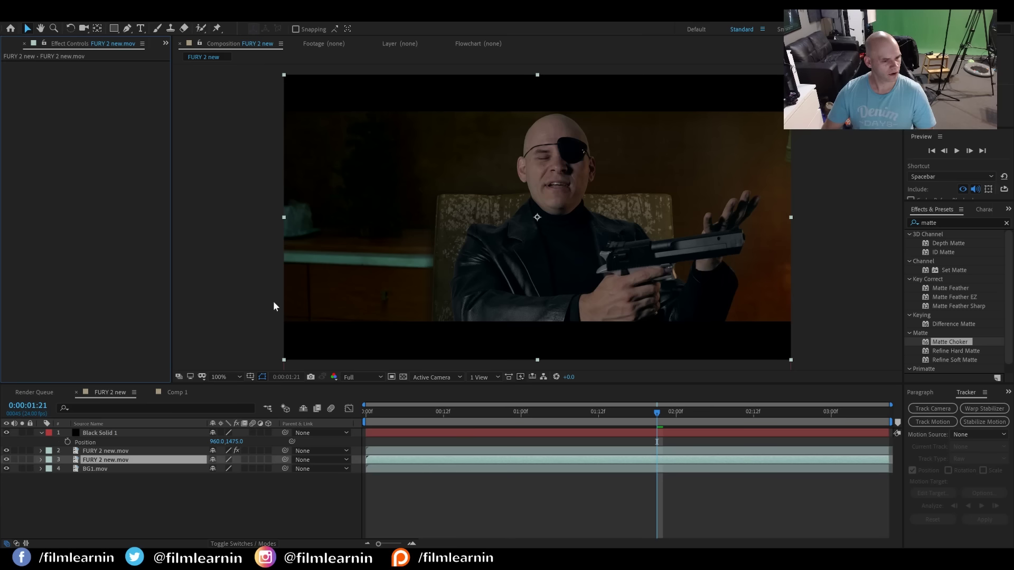
- Apply Drop Shadow to the lower FURY 2 new.mov copy as shadow only, with direction 273°, distance 9, softness 32 and opacity 57%
key(ctrl+alt+shift+e)
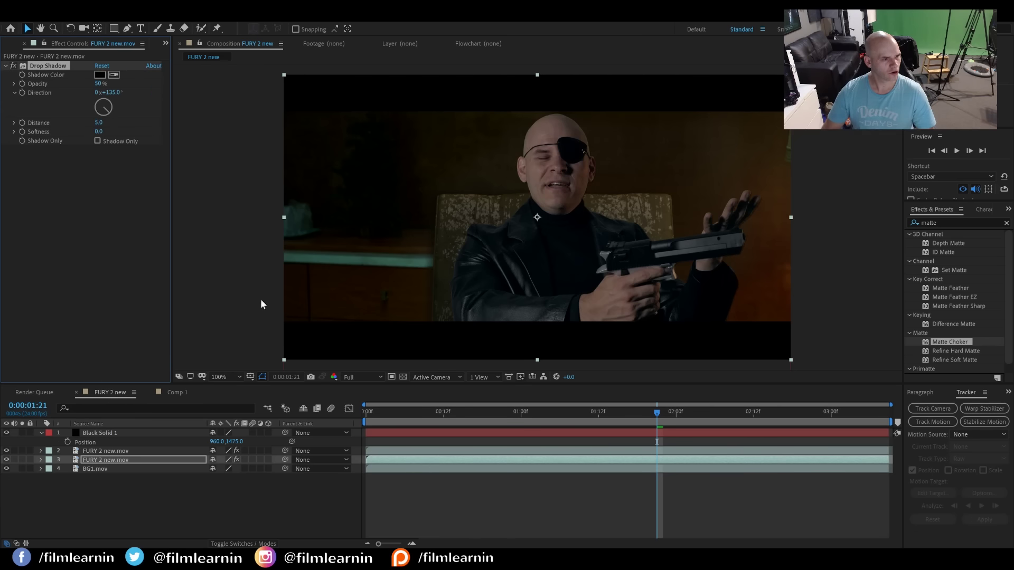
click(97, 141)
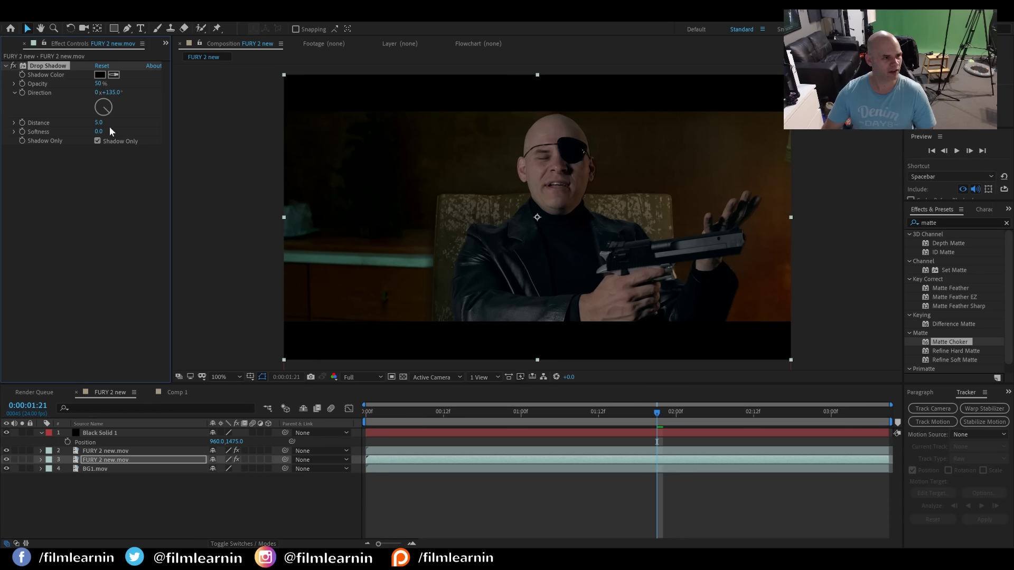
click(96, 109)
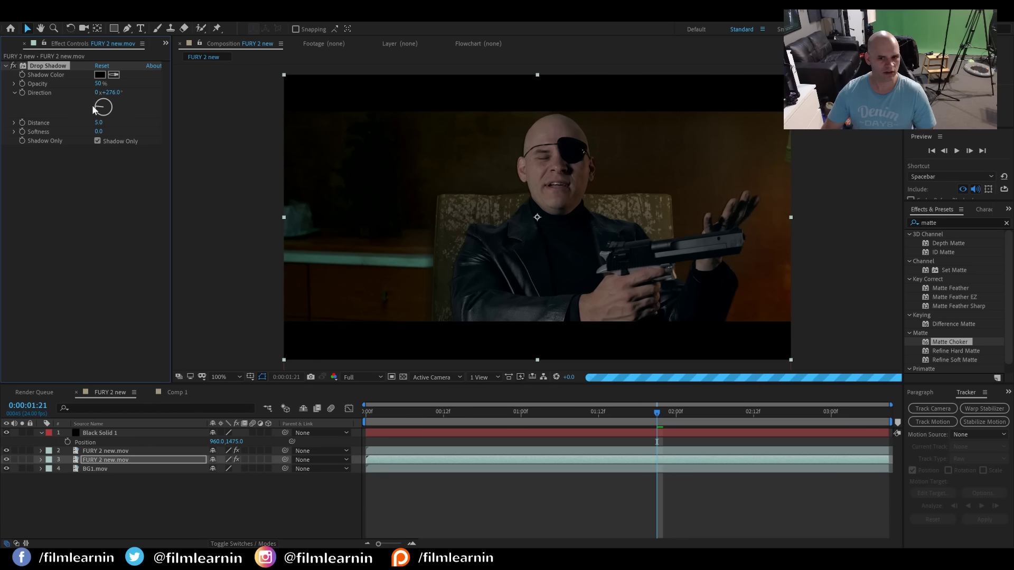
click(93, 106)
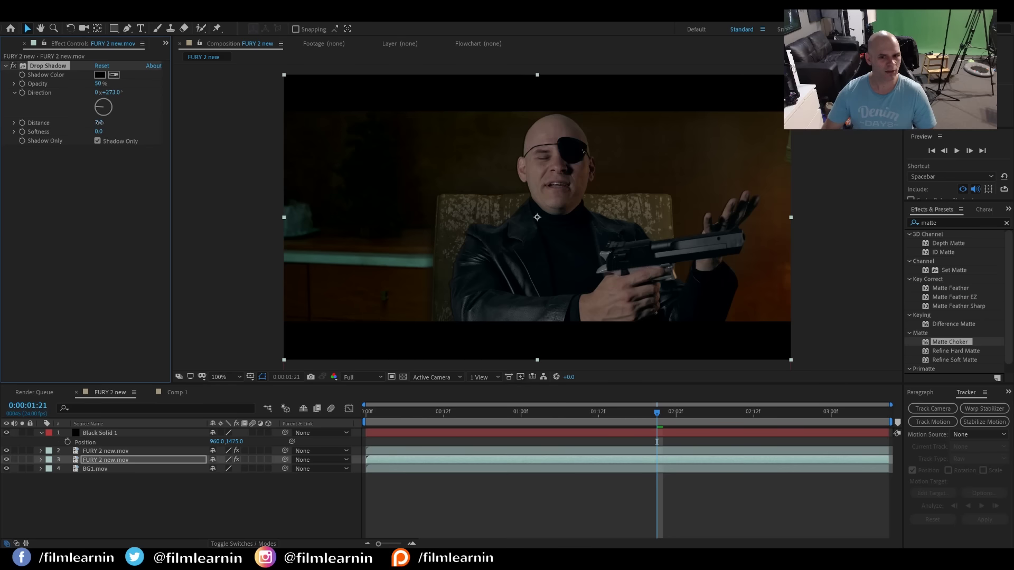
drag(99, 122, 101, 121)
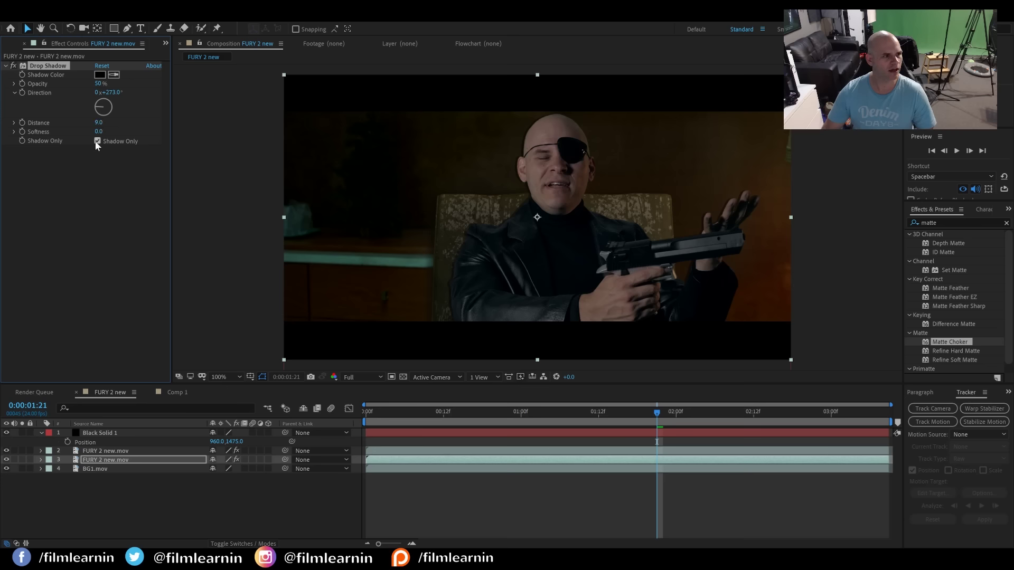
drag(100, 131, 118, 136)
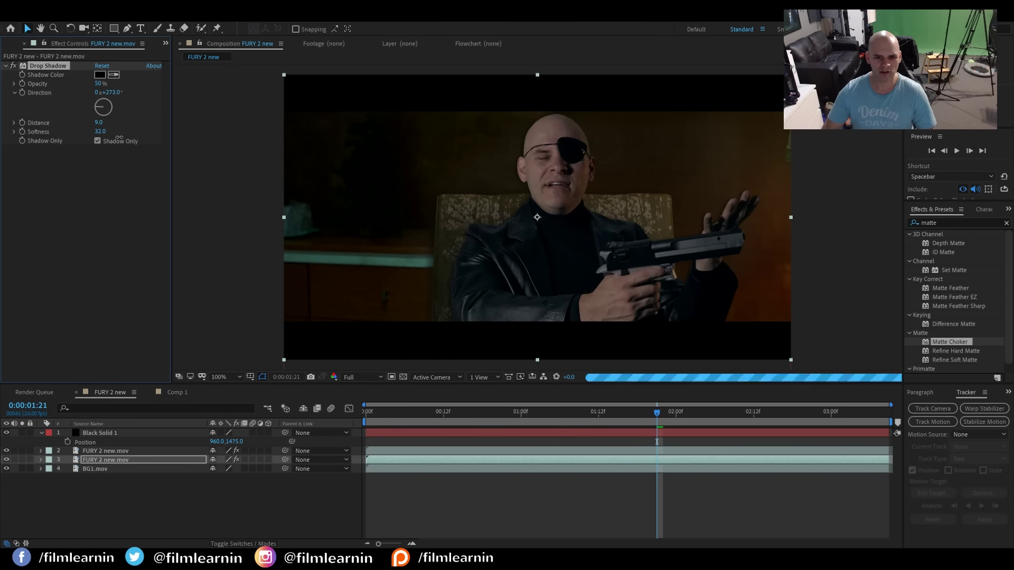
drag(98, 84, 109, 85)
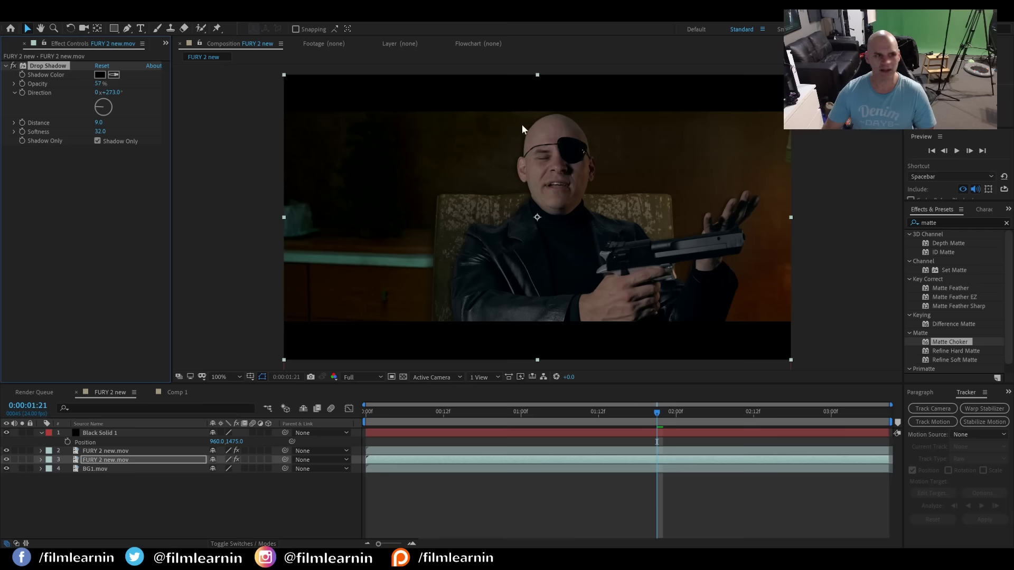
- Draw a closed pen mask on the shadow layer from the chair's left edge across to the chin and down past the hands, leaving out the head
click(127, 28)
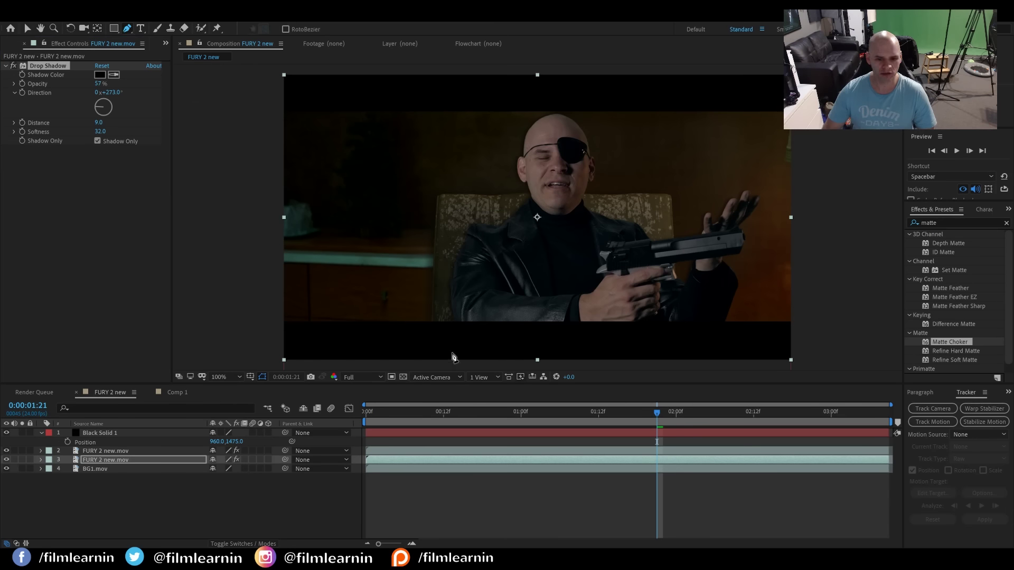
click(441, 329)
click(439, 283)
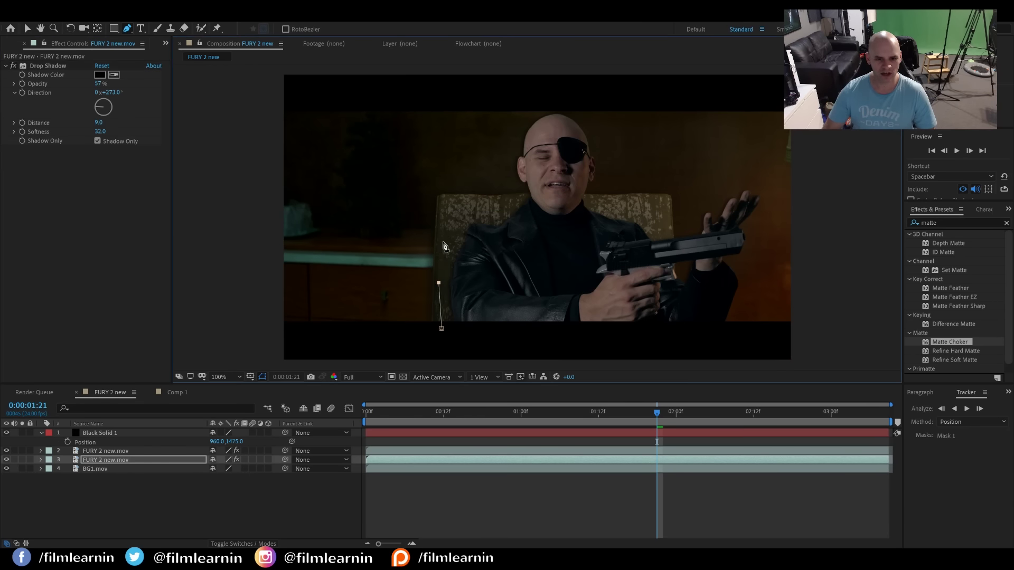
click(443, 242)
click(452, 206)
click(484, 202)
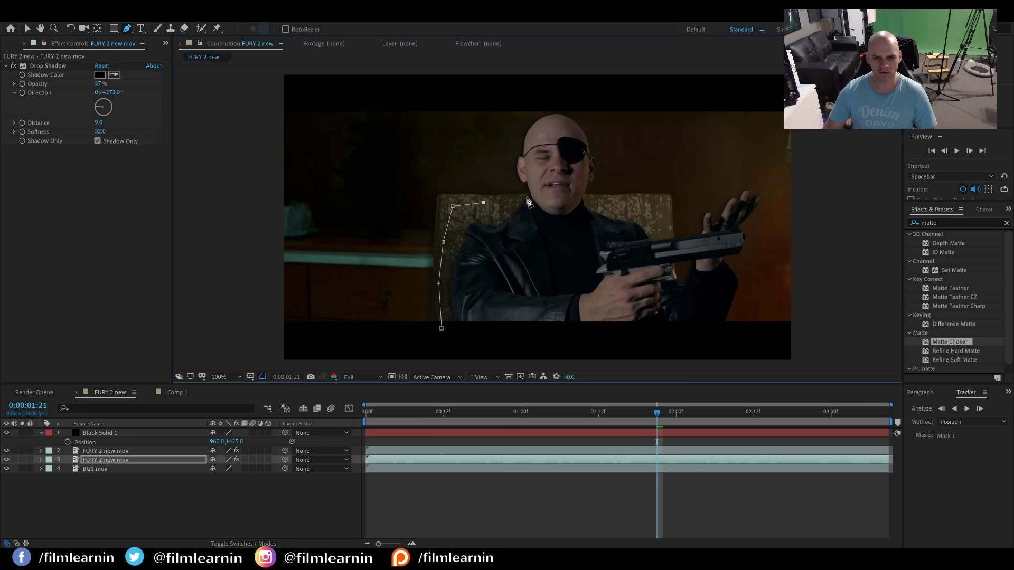
click(528, 195)
click(555, 192)
click(582, 237)
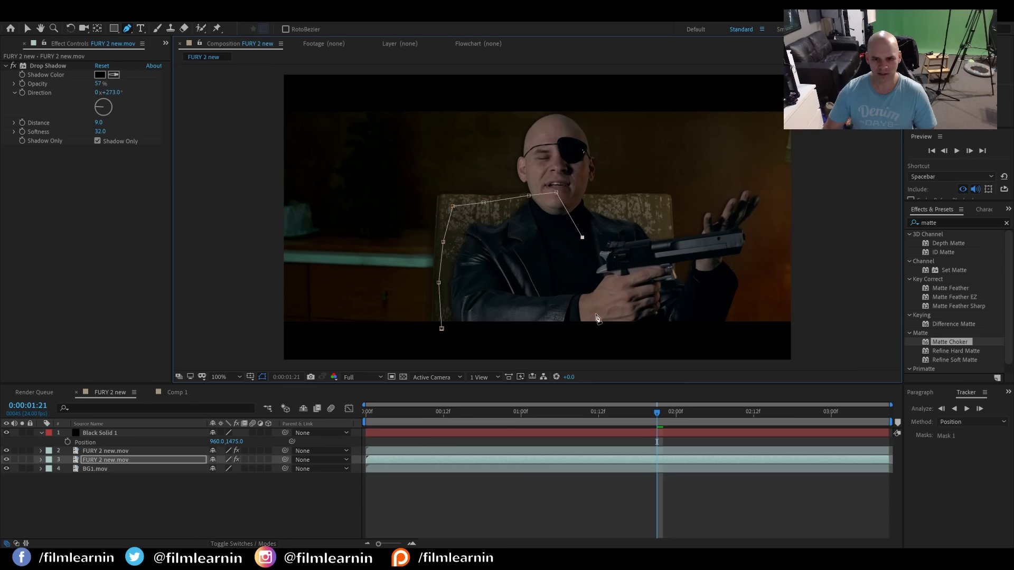
click(593, 334)
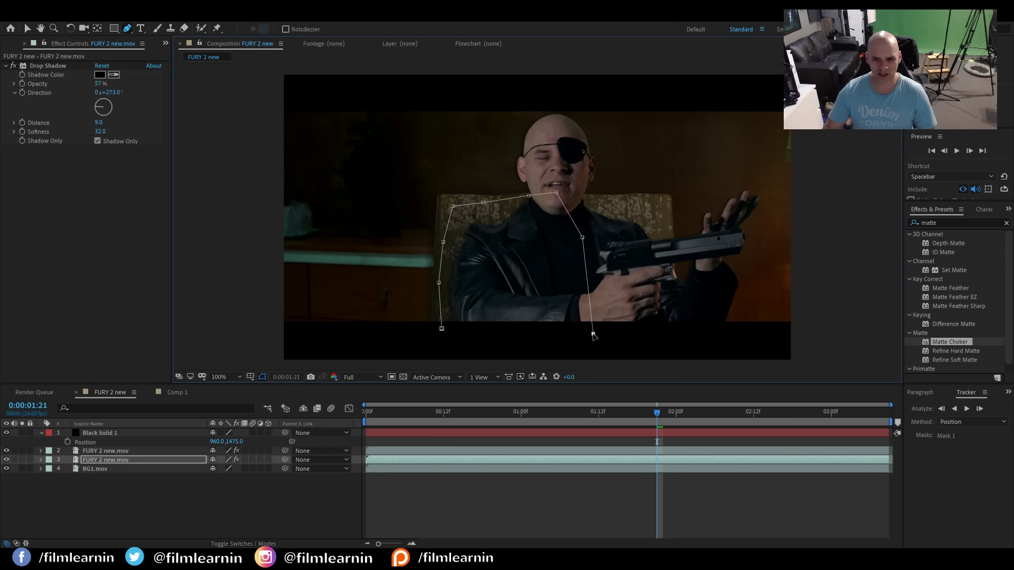
click(442, 330)
click(298, 496)
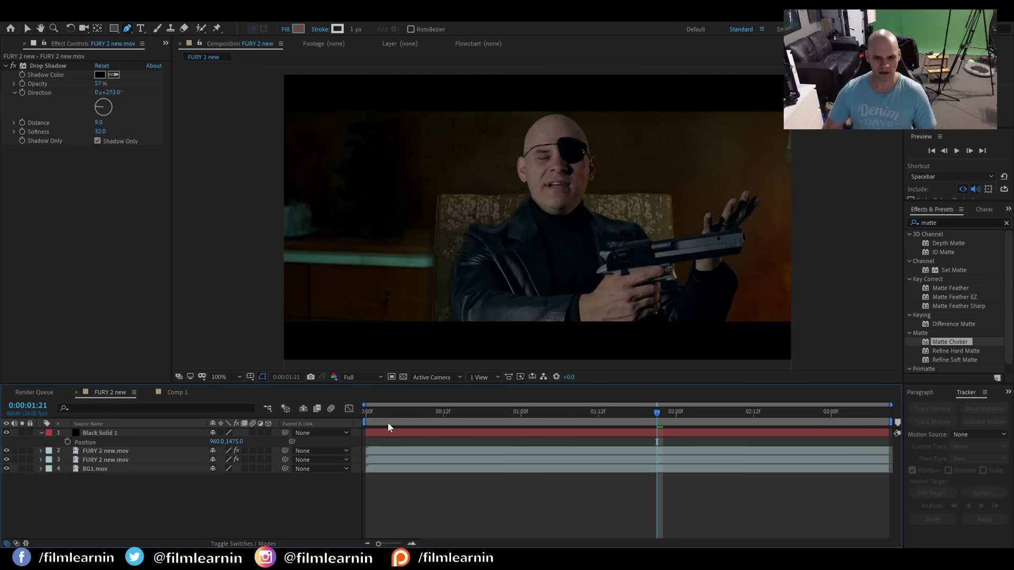
- Play the composition from the first frame to check the masked shadow in motion
click(368, 410)
key(space)
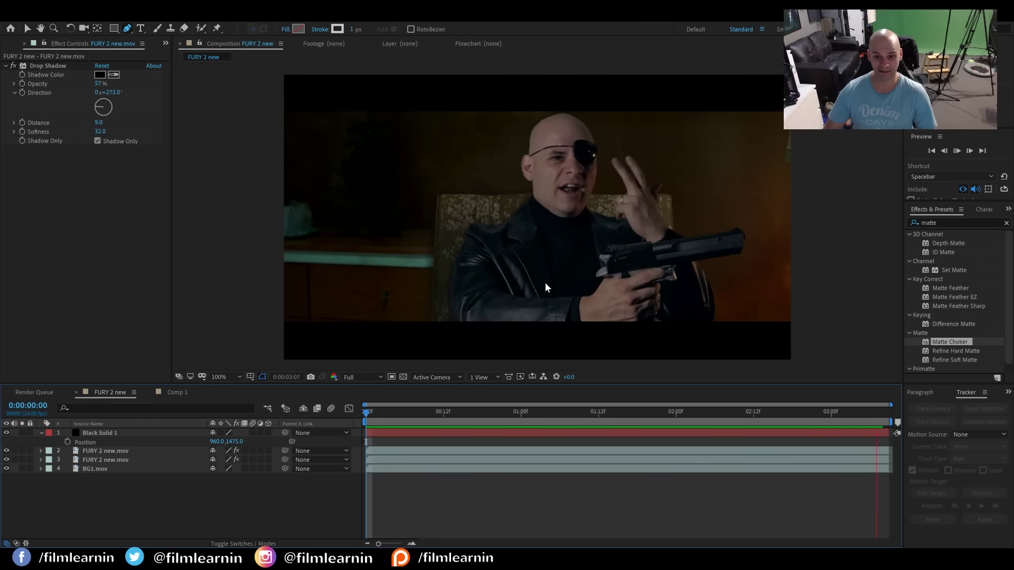
key(space)
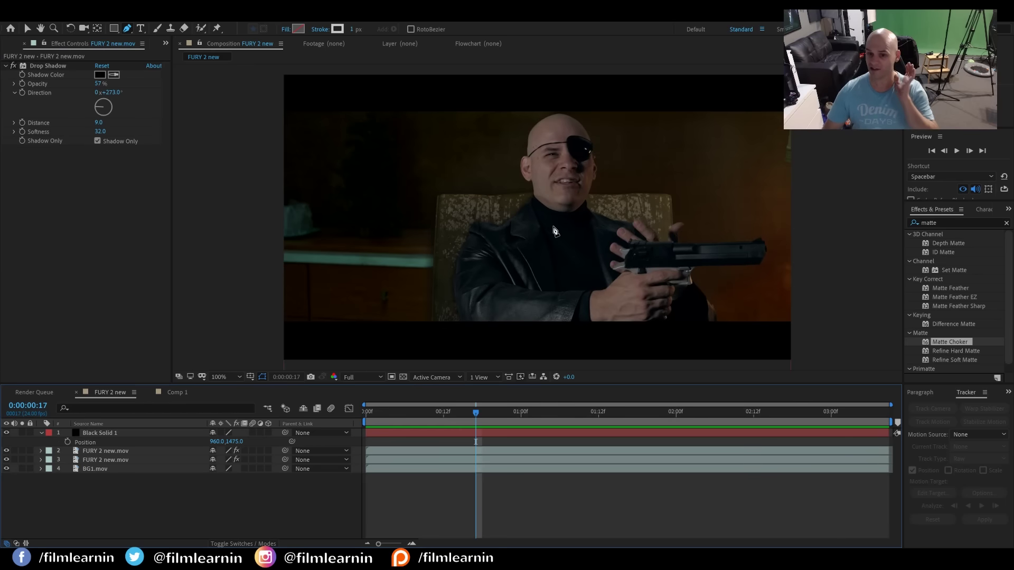
- Select the Colorista IV effect on the upper FURY 2 new.mov layer
click(105, 451)
click(43, 66)
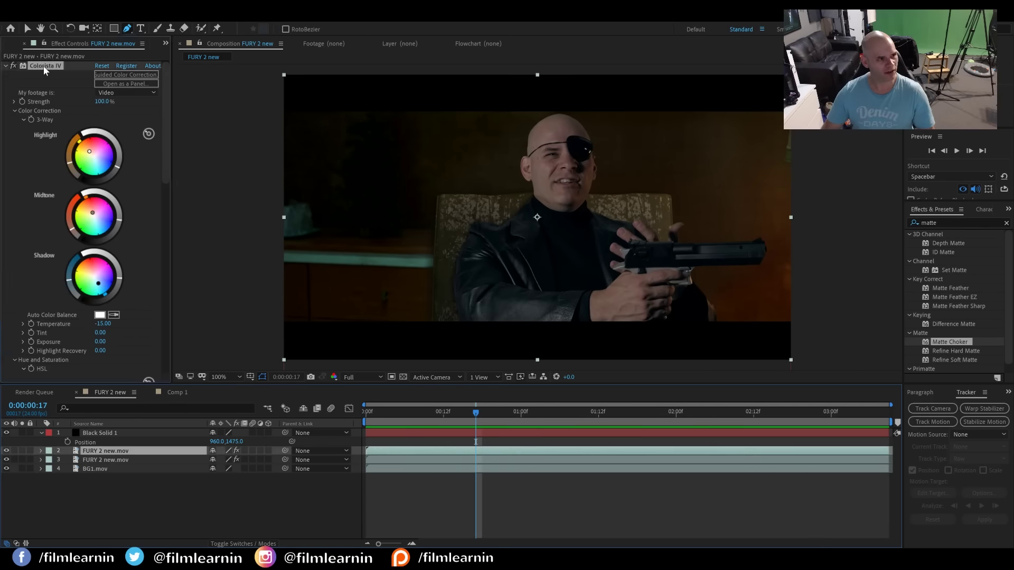